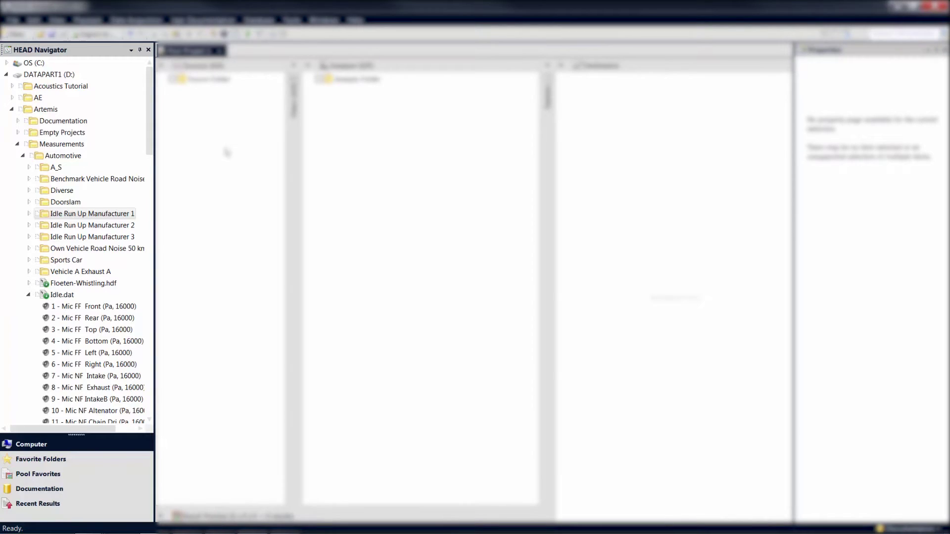
# Step: Select the Idle Run Up Manufacturer 1 folder, then hide and restore the file tree panel
pyautogui.click(110, 52)
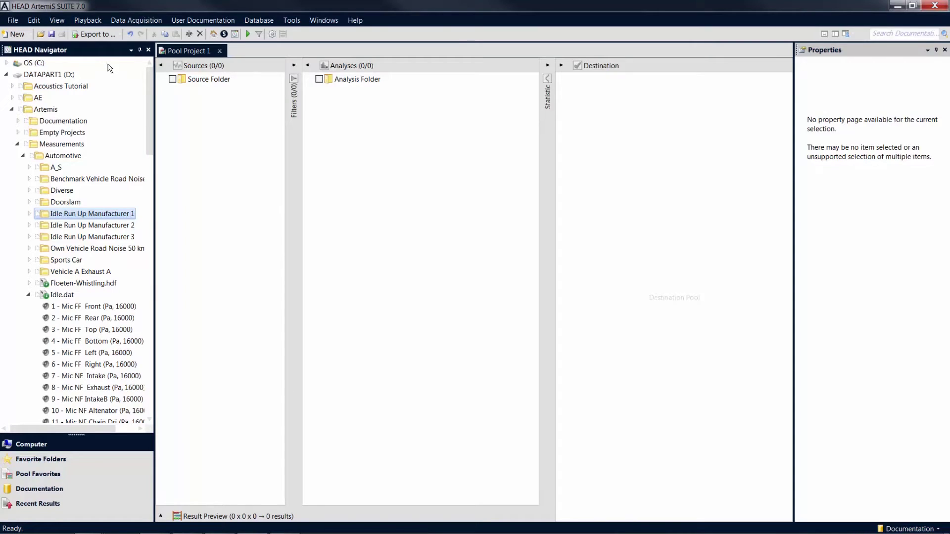
pyautogui.click(149, 50)
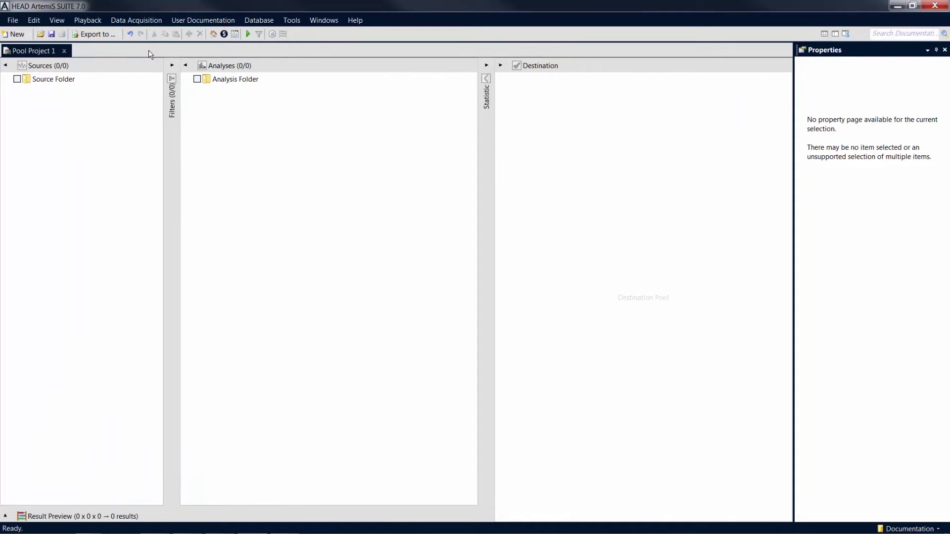
pyautogui.click(65, 19)
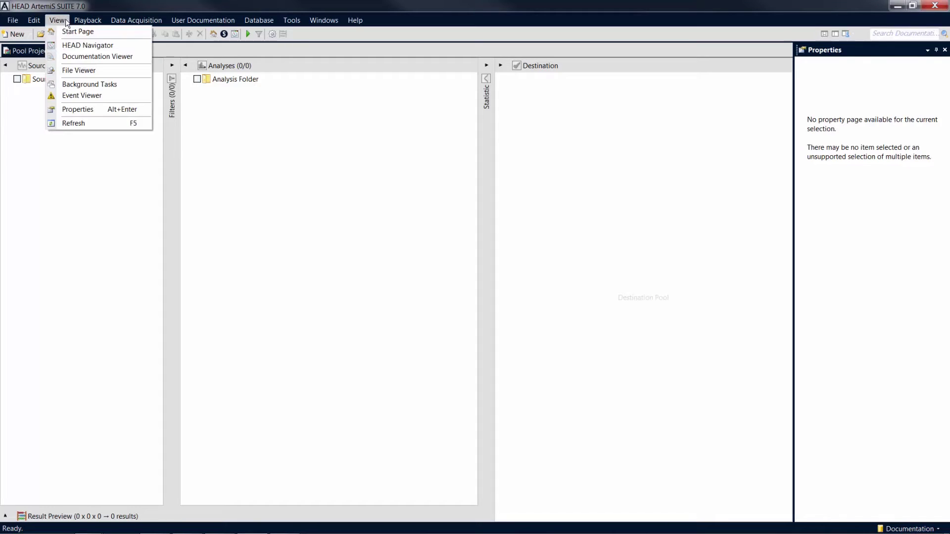
pyautogui.click(128, 48)
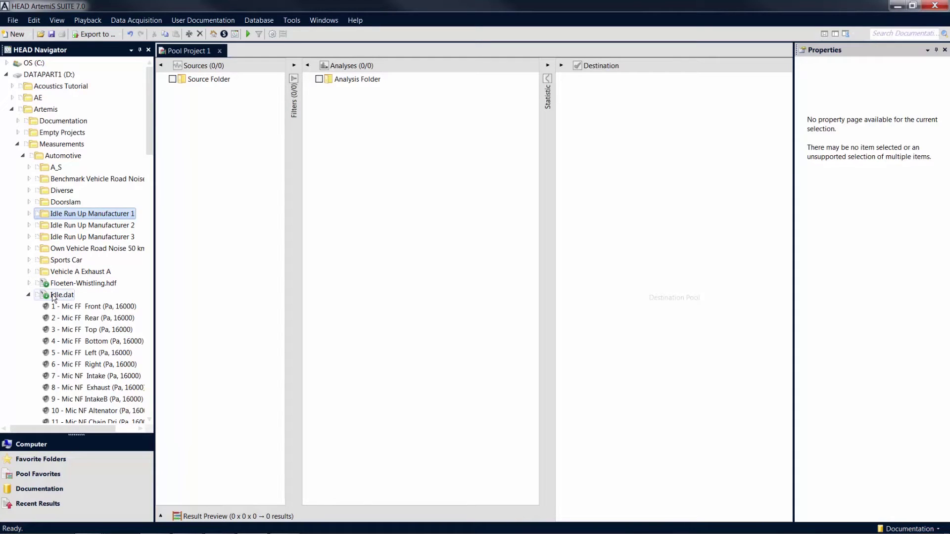
# Step: Add Idle.dat and the Sports Car folder as sources, and make Own Vehicle Road Noise 50 kmh a favorite folder
pyautogui.moveTo(53, 297); pyautogui.dragTo(220, 85)
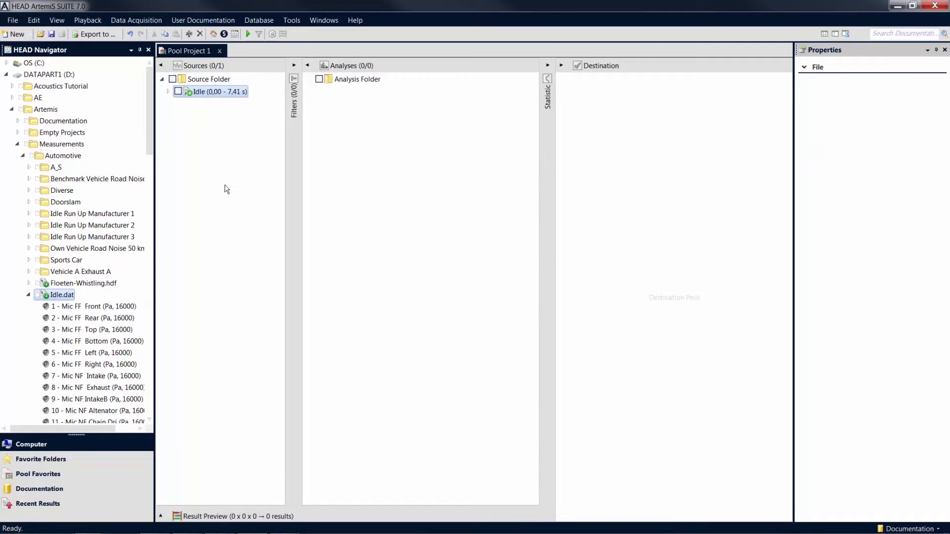
pyautogui.moveTo(65, 260); pyautogui.dragTo(209, 85)
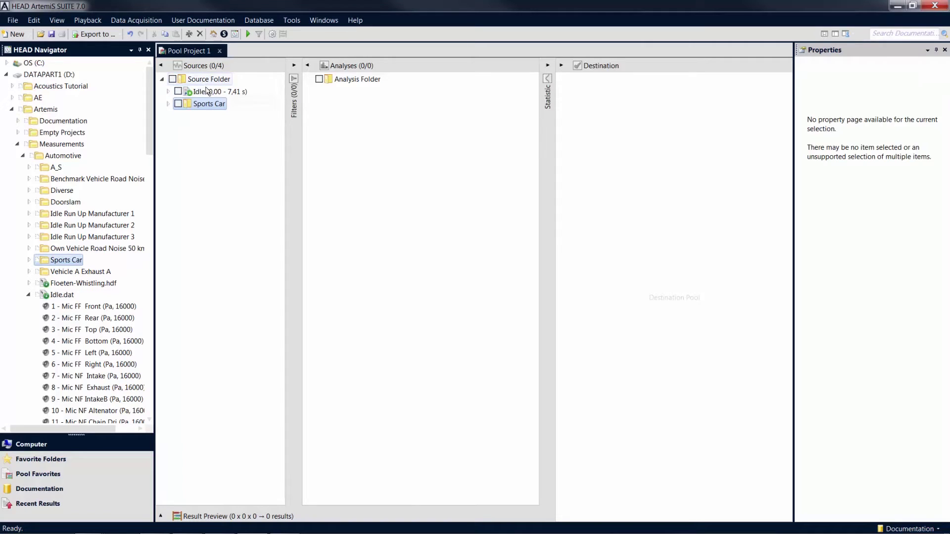
pyautogui.click(168, 104)
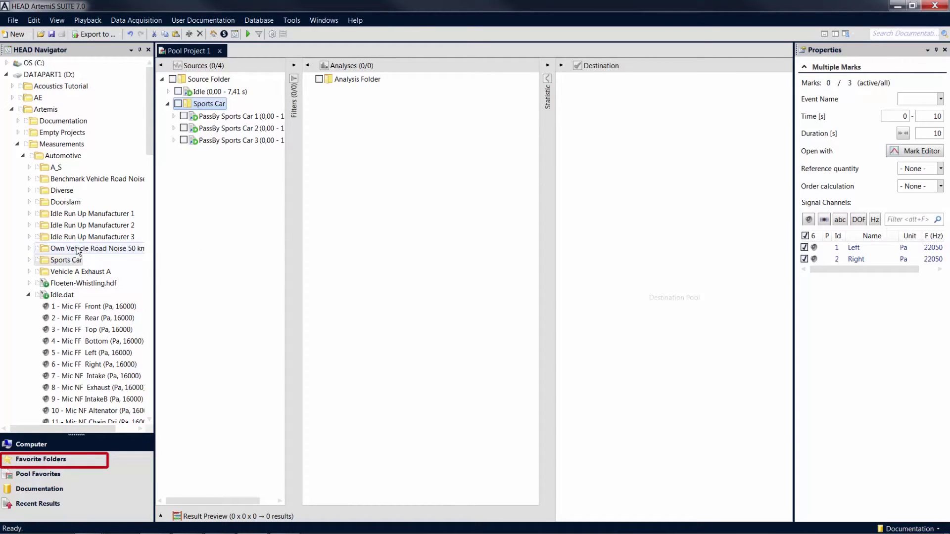
pyautogui.moveTo(78, 252); pyautogui.dragTo(53, 308)
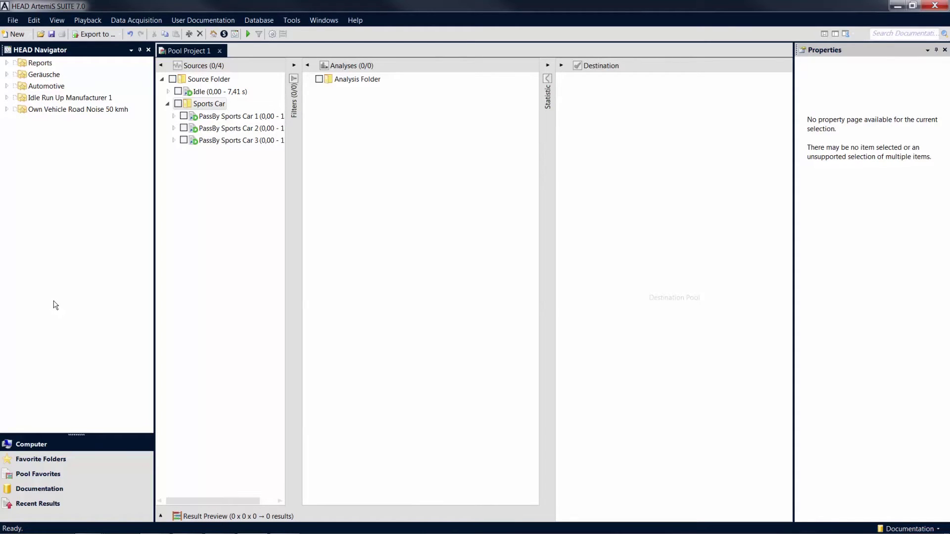
pyautogui.click(67, 476)
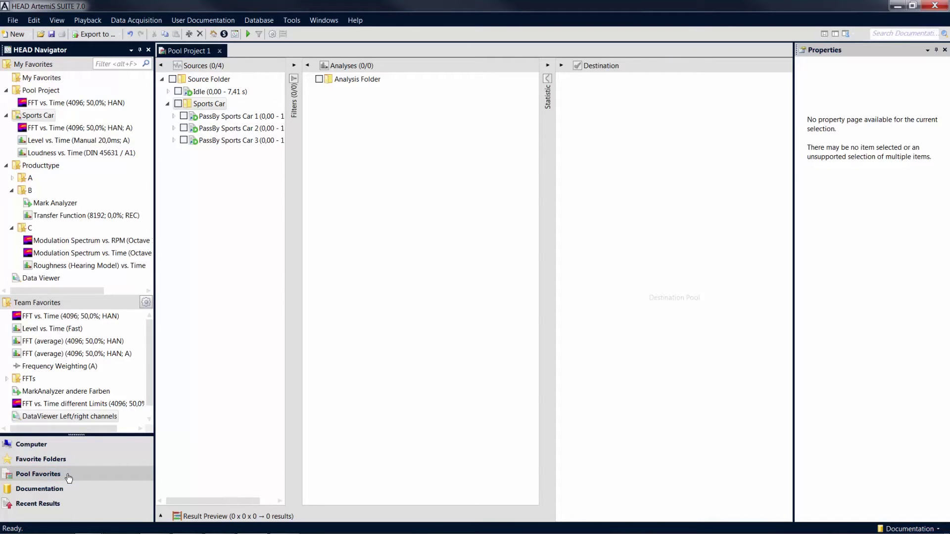
# Step: From Pool Favorites, add the Sports Car analysis set (FFT, Level, Loudness vs. Time) to Analyses
pyautogui.click(69, 477)
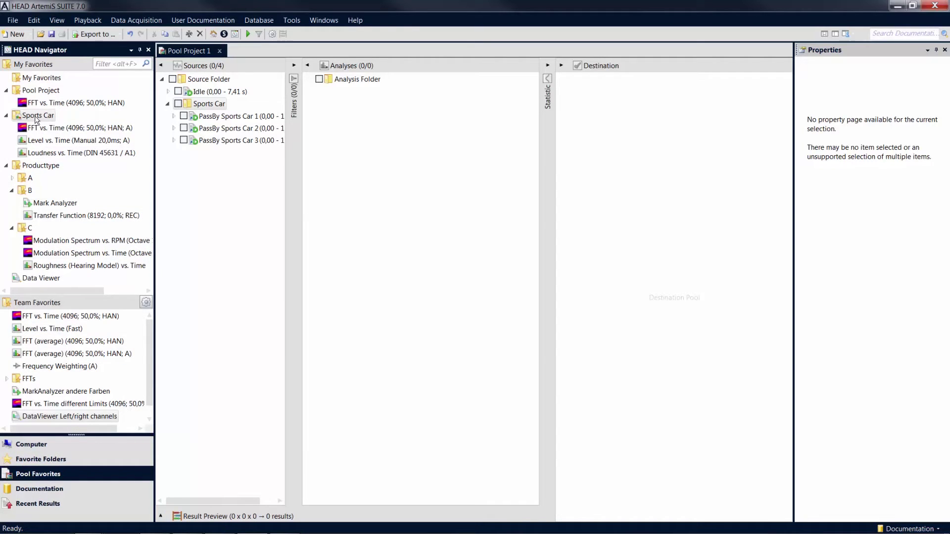
pyautogui.moveTo(37, 119)
pyautogui.moveTo(38, 117); pyautogui.dragTo(361, 85)
# Step: Set Data Viewer as destination, include the Sports Car recordings, and start the calculation
pyautogui.moveTo(38, 278); pyautogui.dragTo(644, 179)
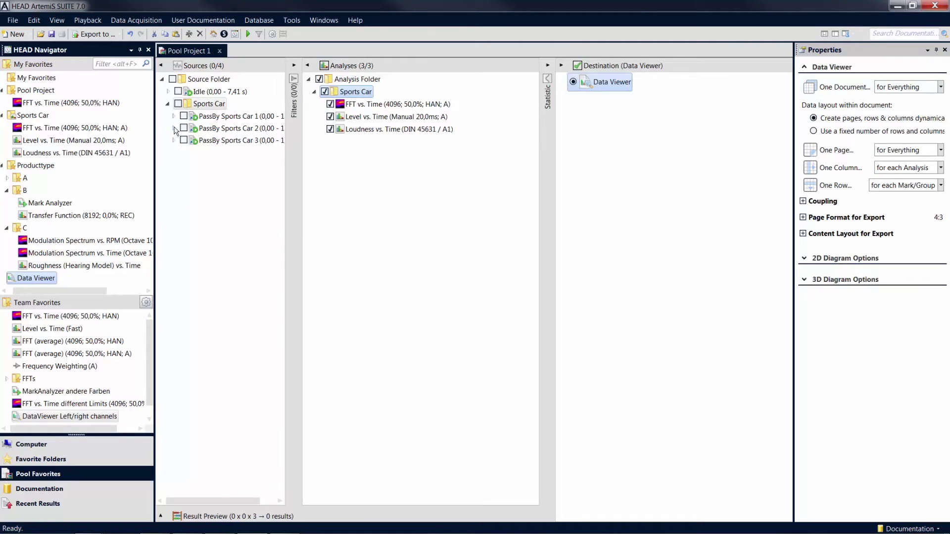
pyautogui.click(178, 105)
pyautogui.click(179, 105)
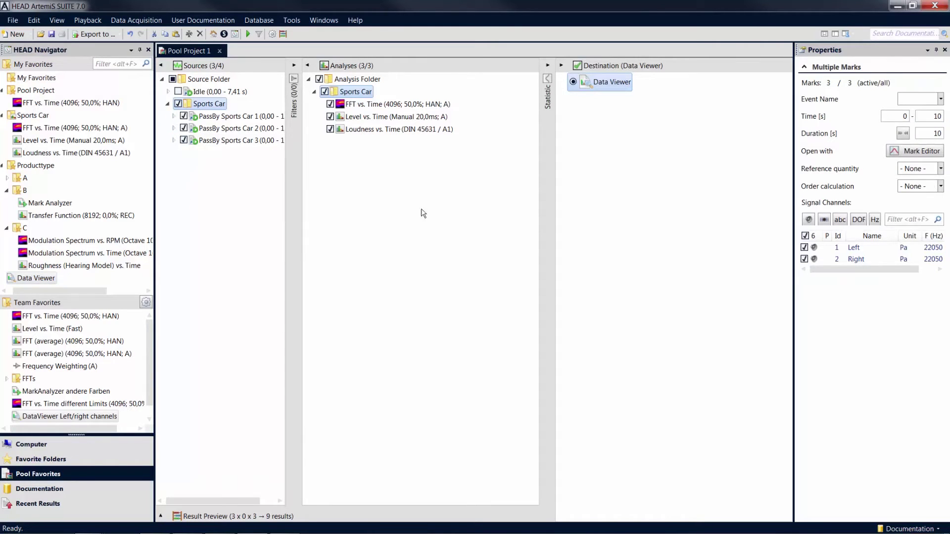
pyautogui.click(283, 34)
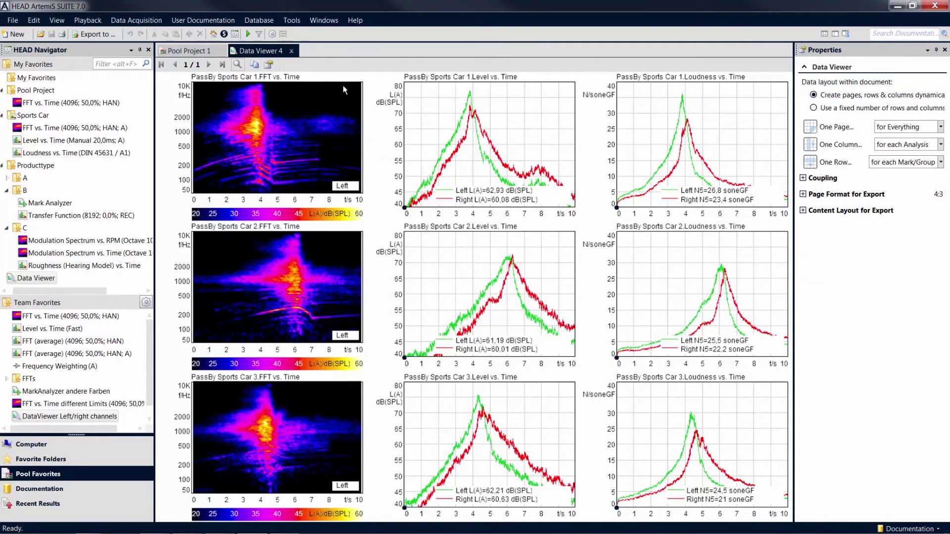
pyautogui.click(291, 51)
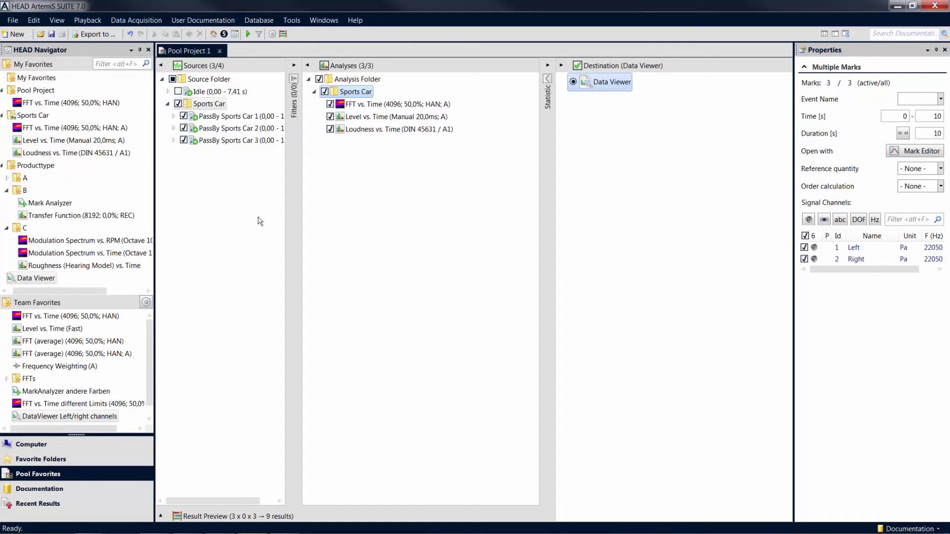
# Step: Copy the Level vs. Time and Loudness vs. Time analyses into My Favorites
pyautogui.click(376, 129)
pyautogui.keyDown('ctrl'); pyautogui.click(366, 117); pyautogui.keyUp('ctrl')
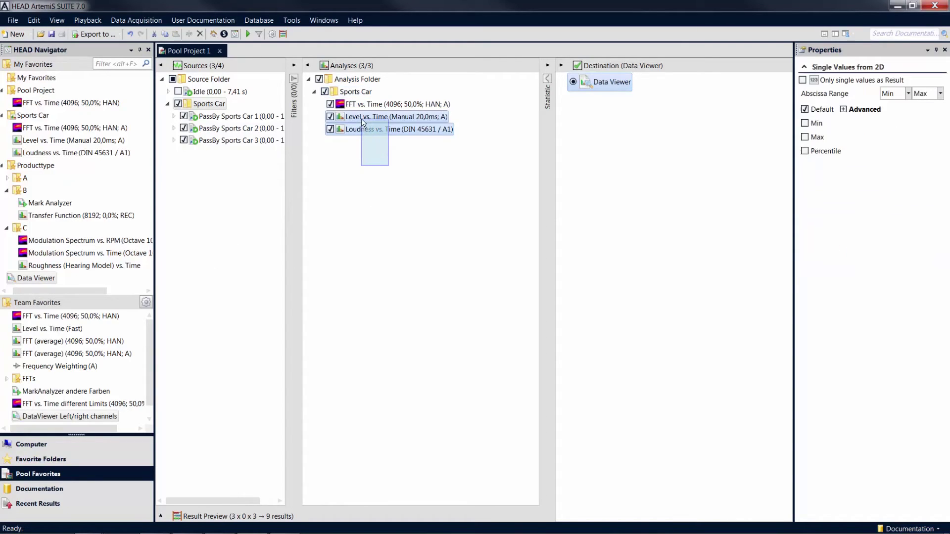
pyautogui.moveTo(364, 117); pyautogui.dragTo(105, 280)
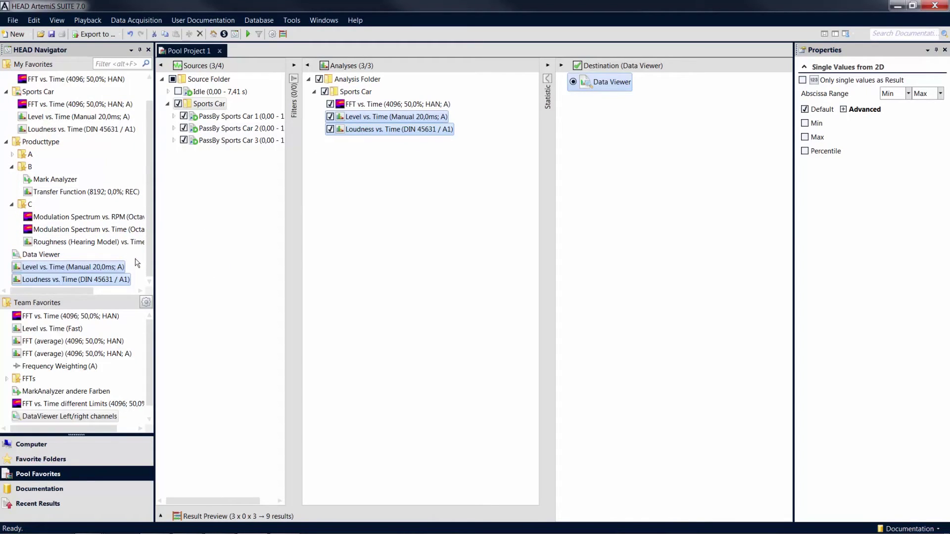
pyautogui.click(135, 264)
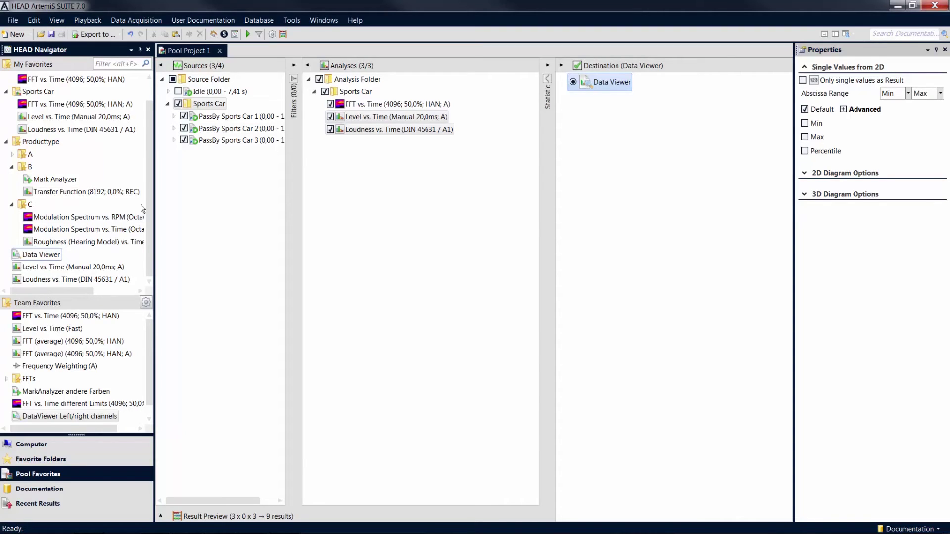
pyautogui.click(273, 23)
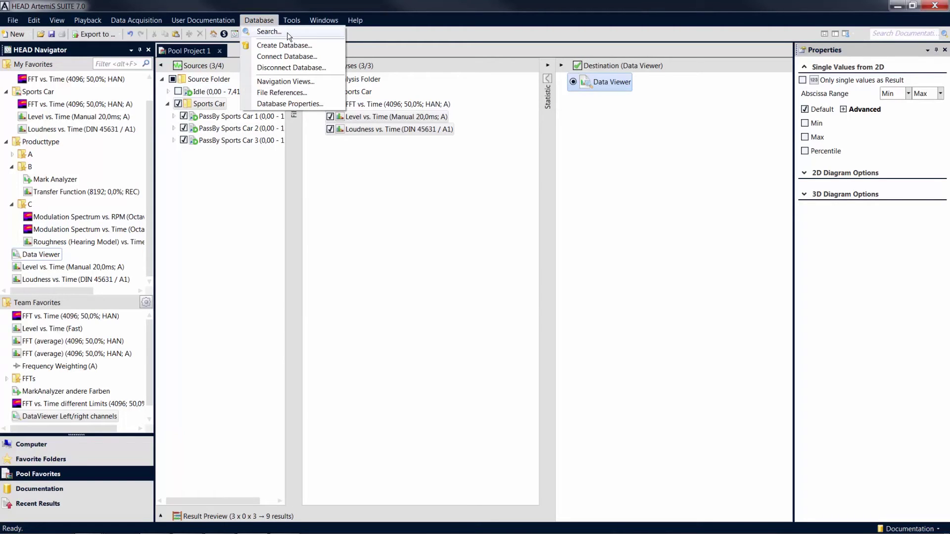
# Step: Search the database for 'idle run up', excluding directories and channels, with results docked below
pyautogui.click(287, 31)
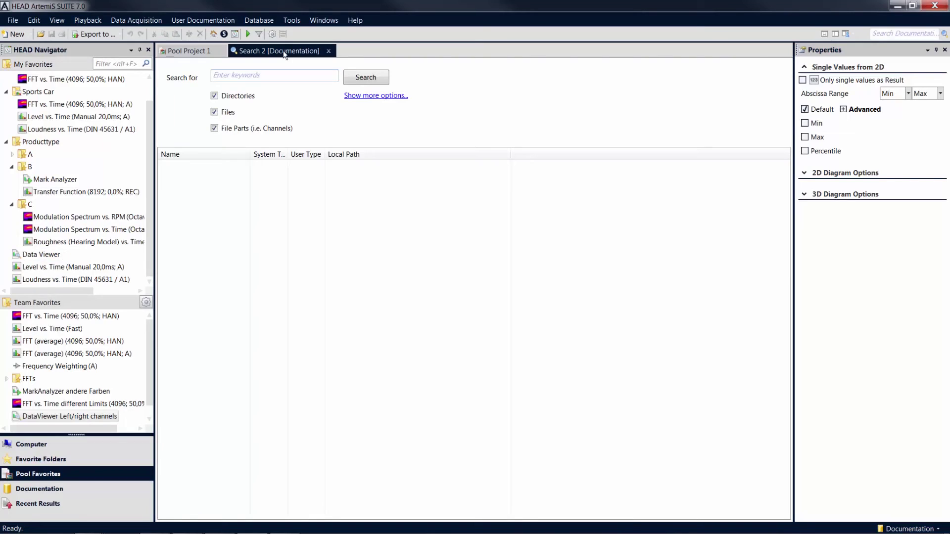
pyautogui.click(297, 522)
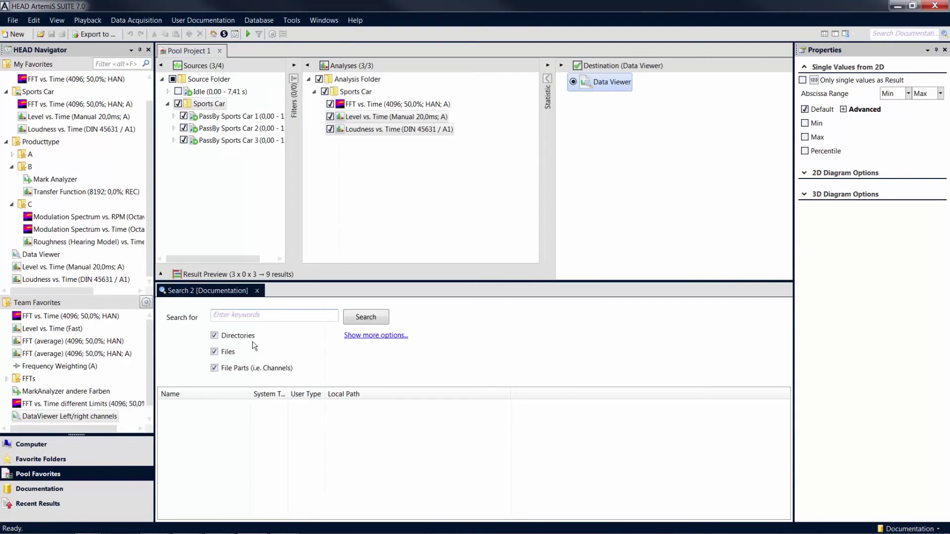
pyautogui.click(215, 335)
pyautogui.click(214, 368)
pyautogui.click(223, 317)
pyautogui.write('idle run up')
pyautogui.press('Return')
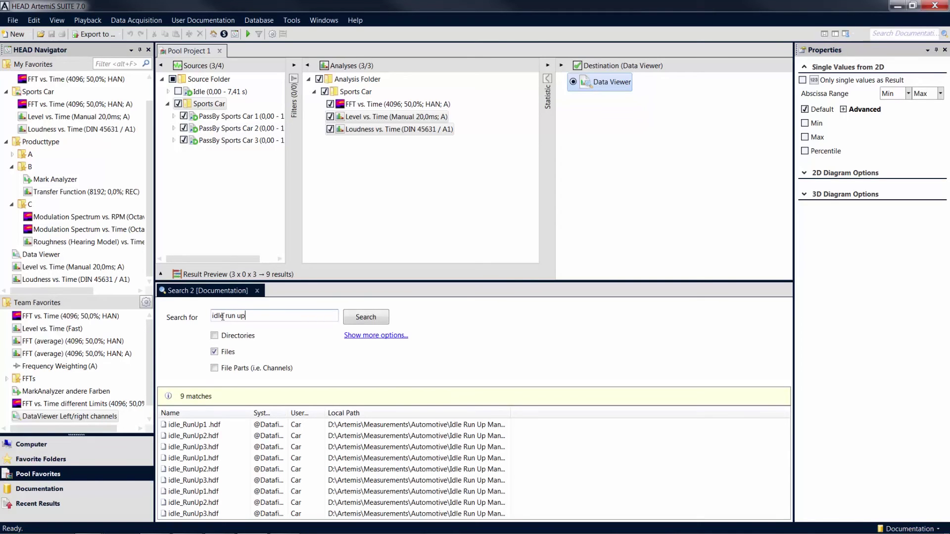
# Step: Add idle_RunUp1 through idle_RunUp3 from the search results to Sources
pyautogui.click(197, 426)
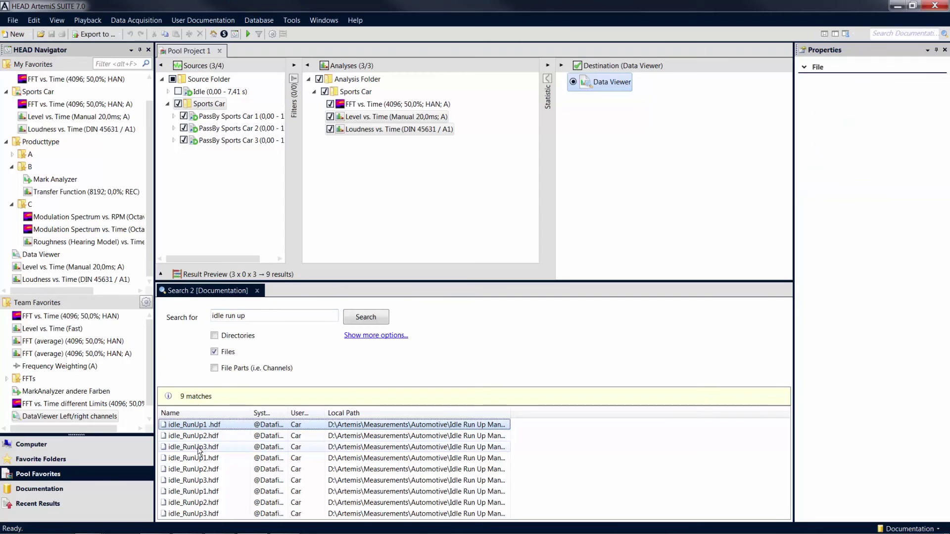
pyautogui.keyDown('shift'); pyautogui.click(197, 449); pyautogui.keyUp('shift')
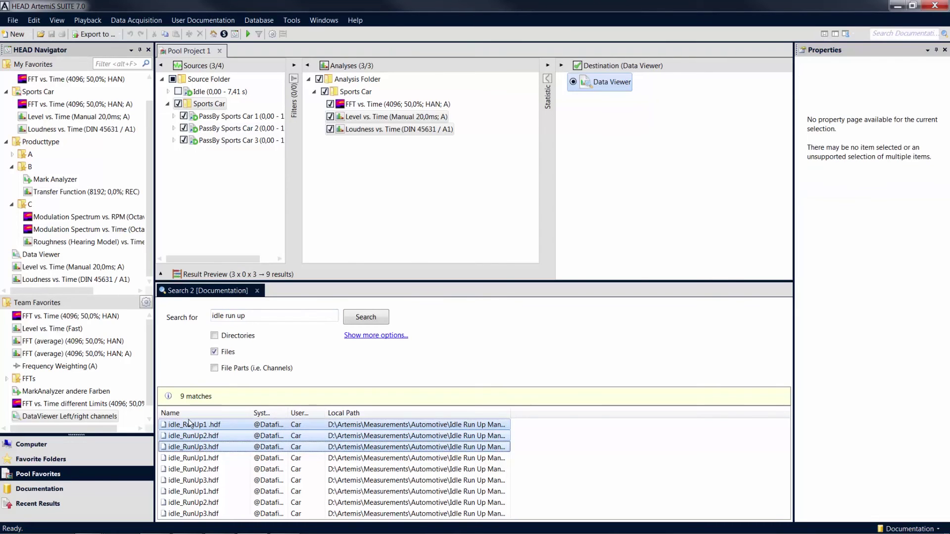
pyautogui.moveTo(191, 424); pyautogui.dragTo(228, 235)
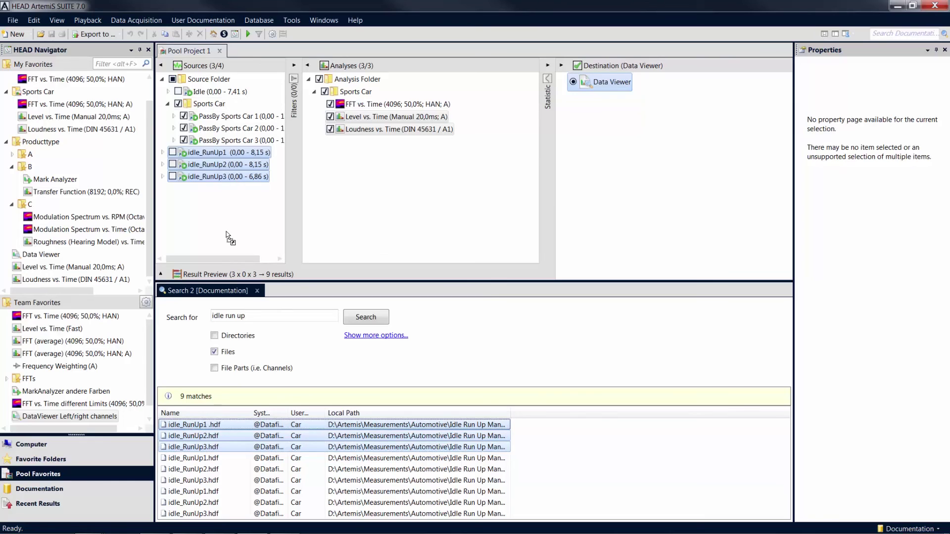